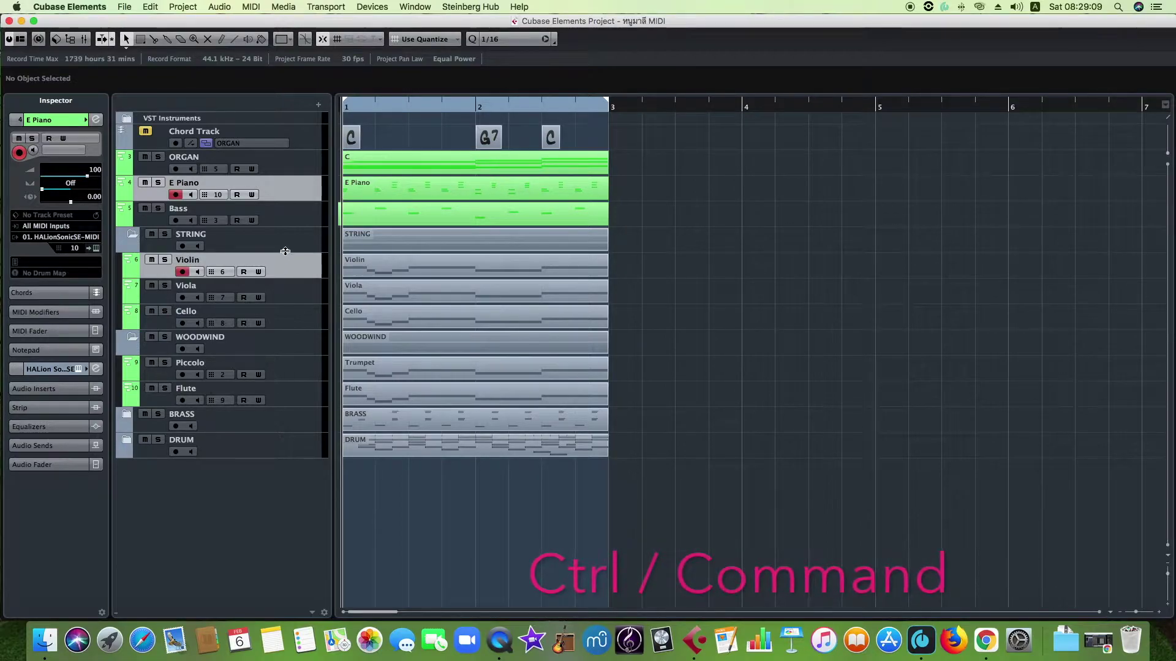
- Add the Piccolo track to the selected E Piano and Violin tracks, and reduce the selection to E Piano only
super+click(298, 375)
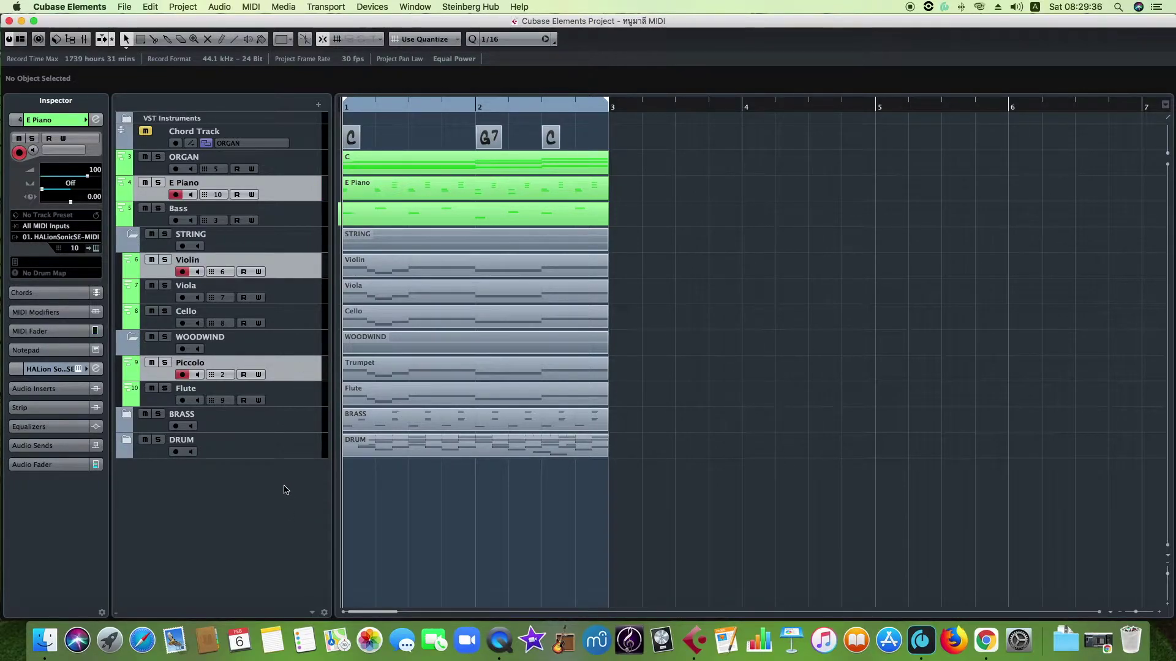
click(289, 369)
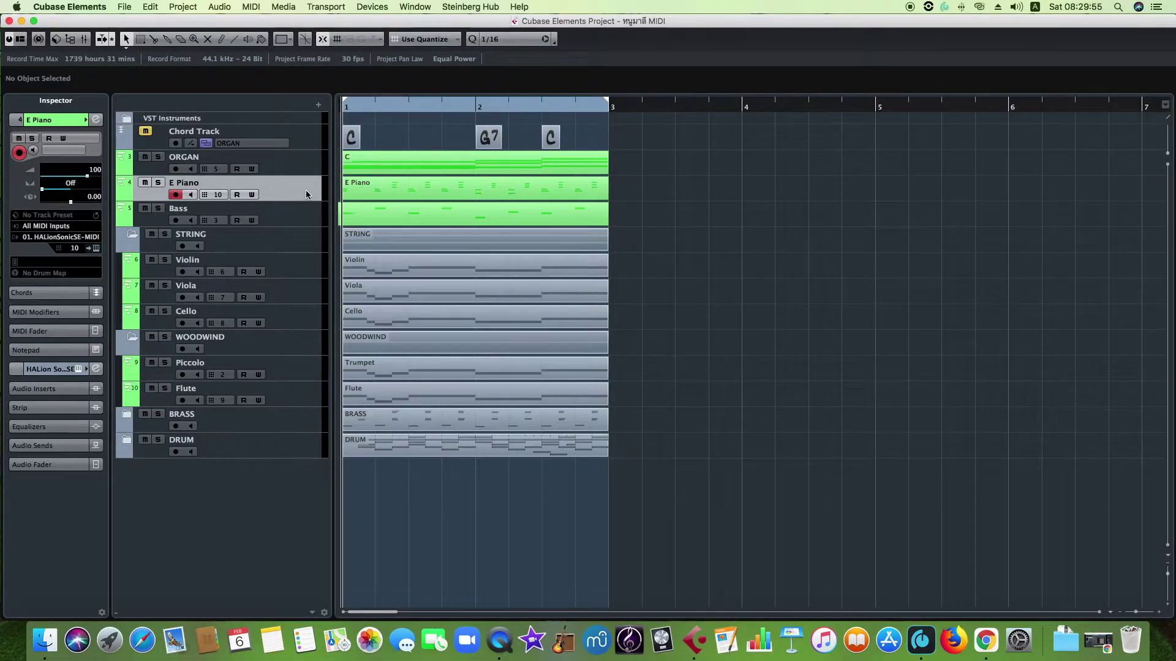
- Open the E Piano track's HALion Sonic SE instrument and assign the 1990s Synth Strings program to MIDI channel 10
click(96, 248)
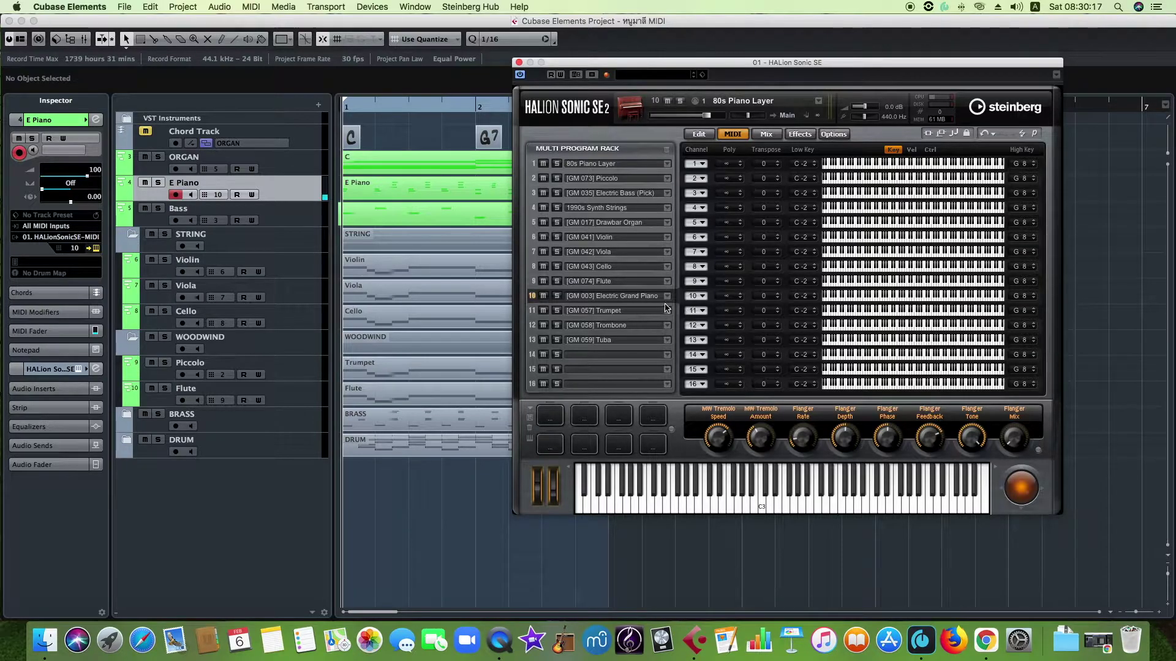
click(700, 209)
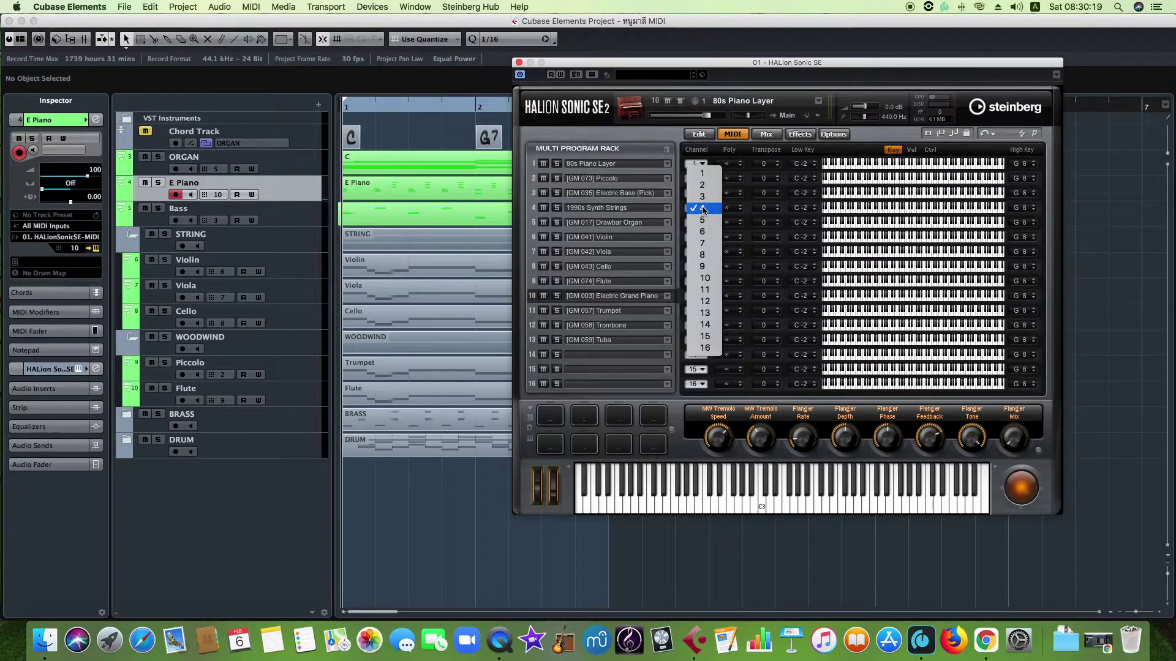
click(705, 279)
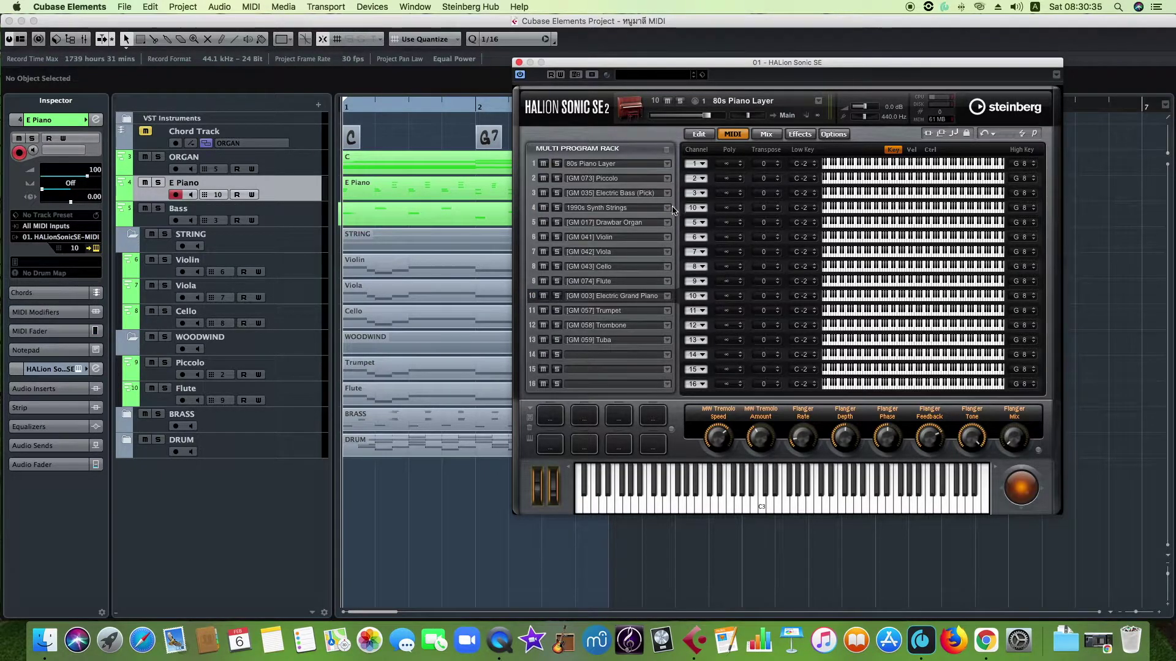
- Lower the mix level of the 1990s Synth Strings program relative to the Electric Grand Piano
click(766, 134)
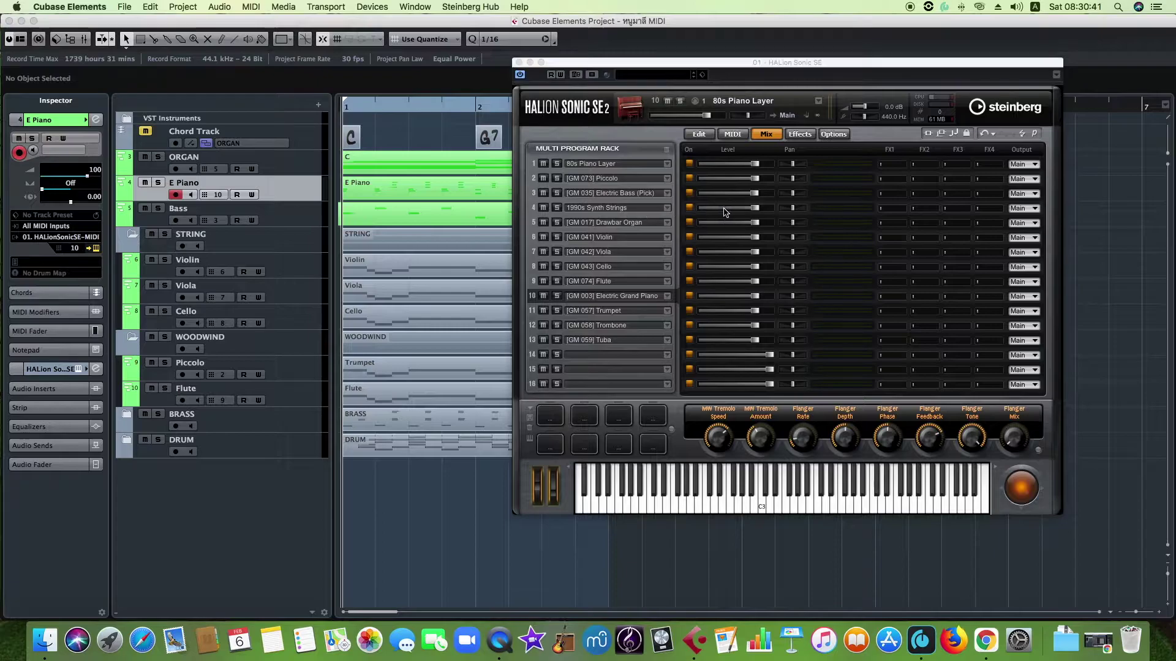
drag(755, 208, 734, 211)
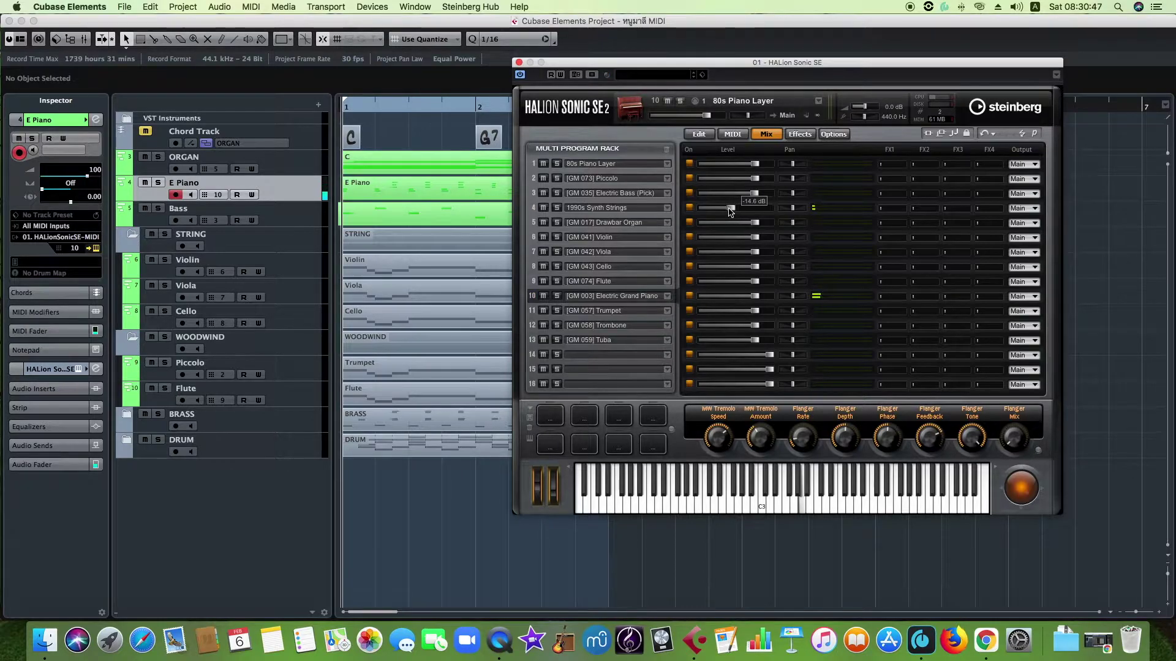
drag(730, 212, 736, 209)
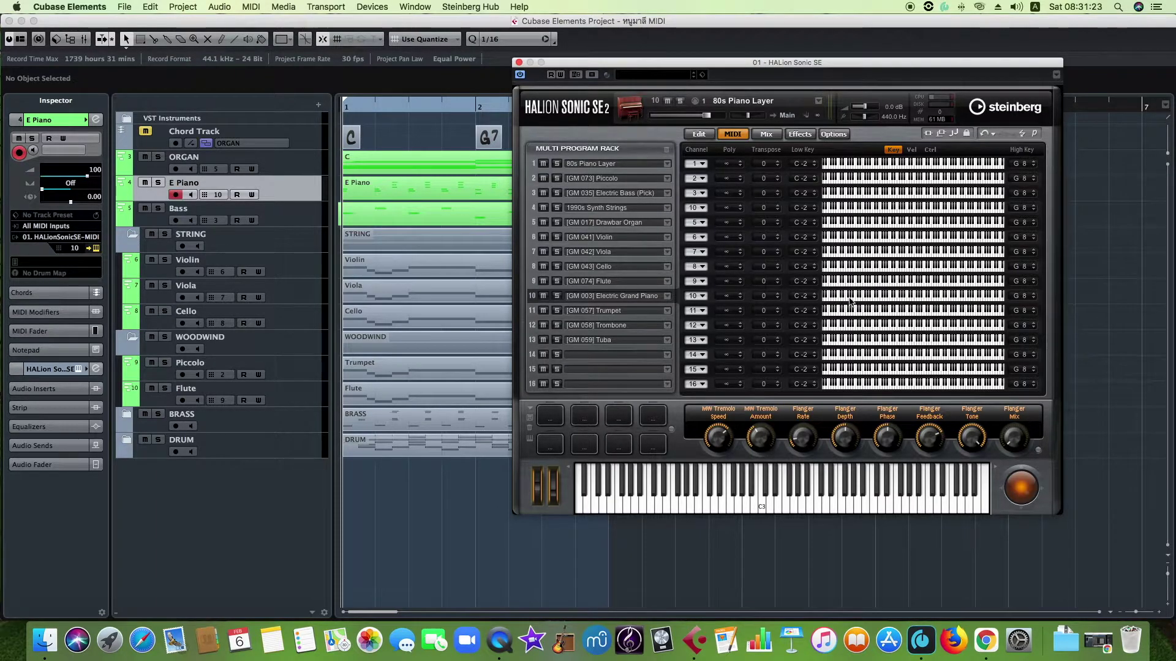
- Limit the Electric Grand Piano's key range by setting its high key to B 3
click(1034, 300)
drag(1034, 300, 1035, 301)
click(1035, 298)
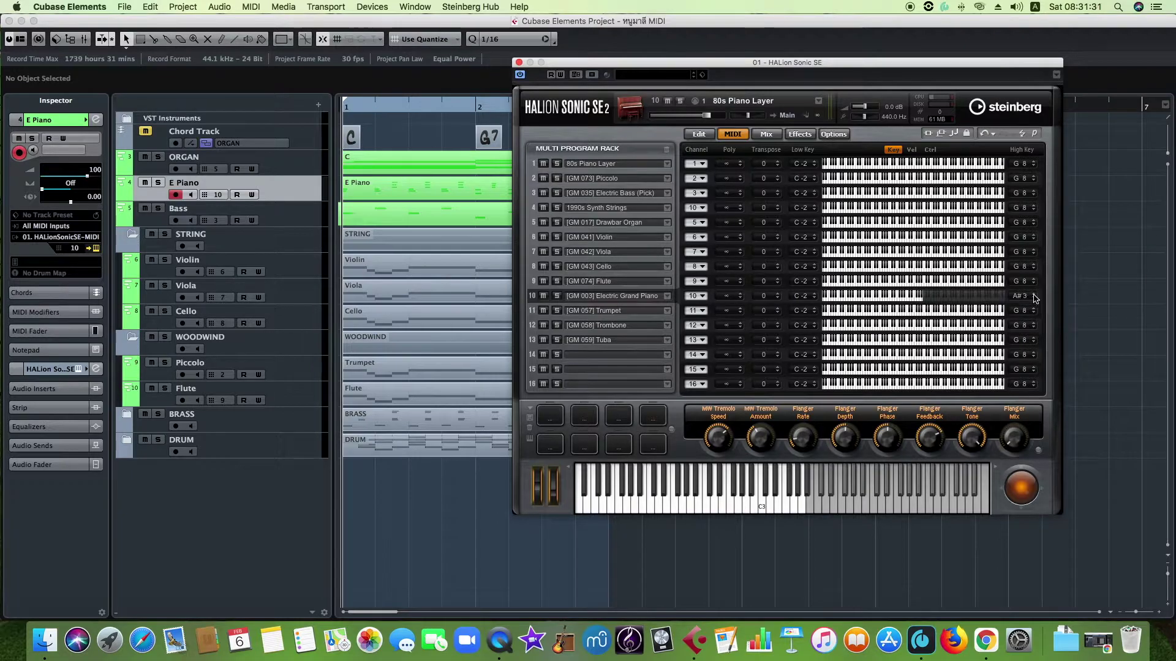
click(1035, 298)
click(1035, 297)
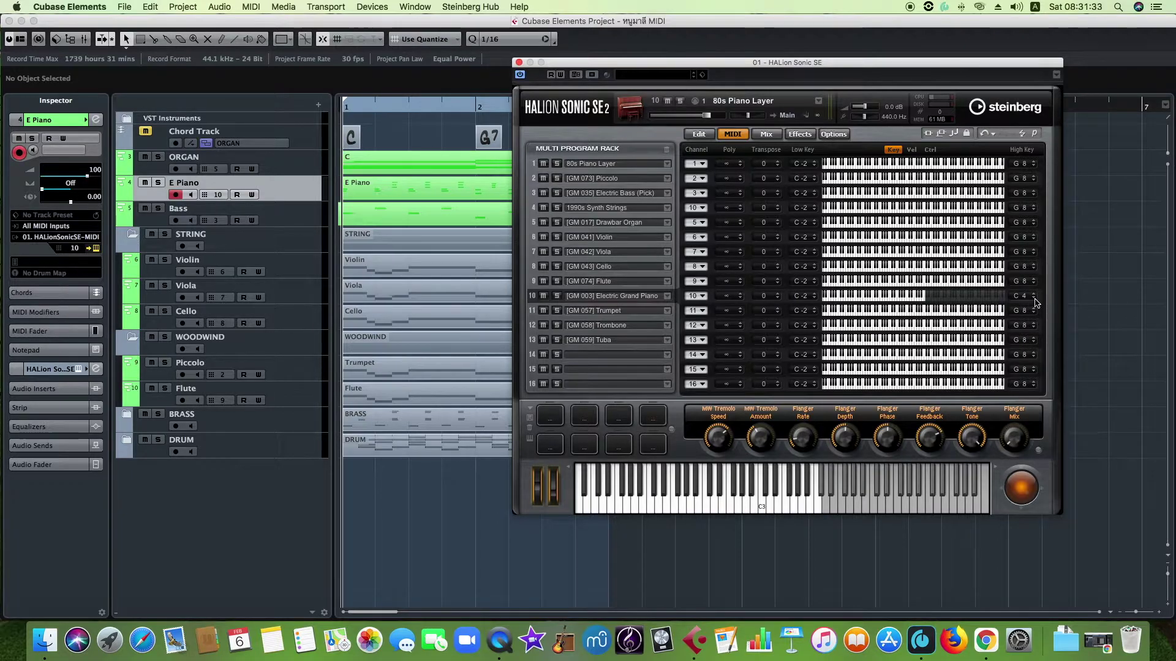
click(1035, 300)
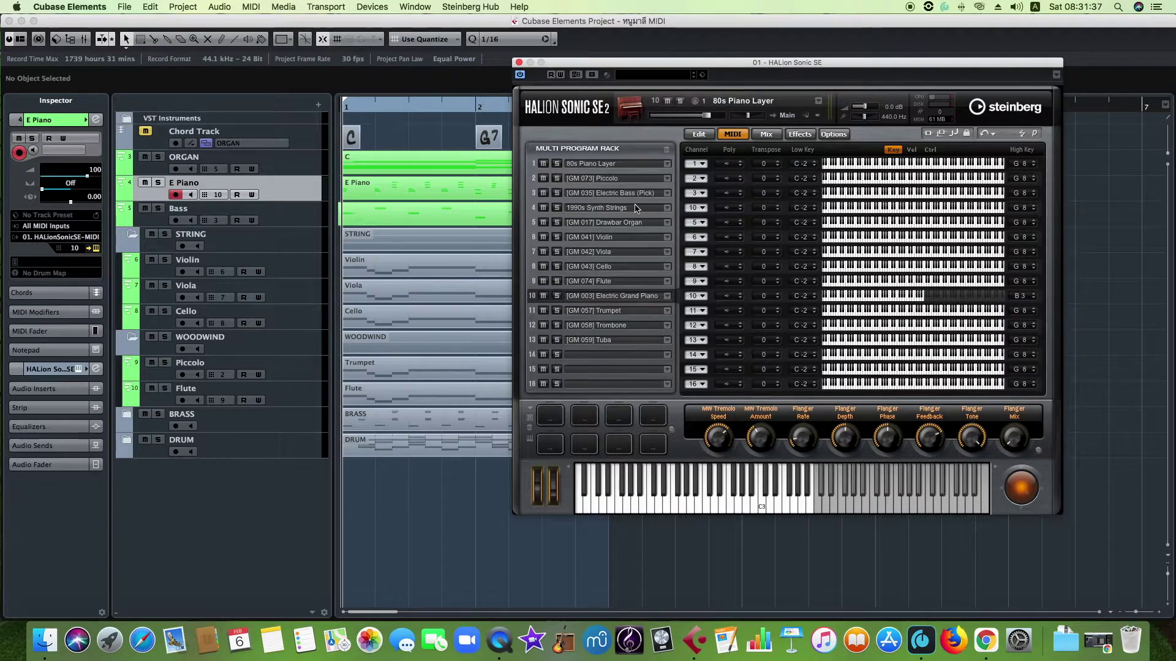
- Restrict the 1990s Synth Strings to the upper keyboard by setting its low key to C 4
click(1036, 210)
click(814, 208)
click(815, 209)
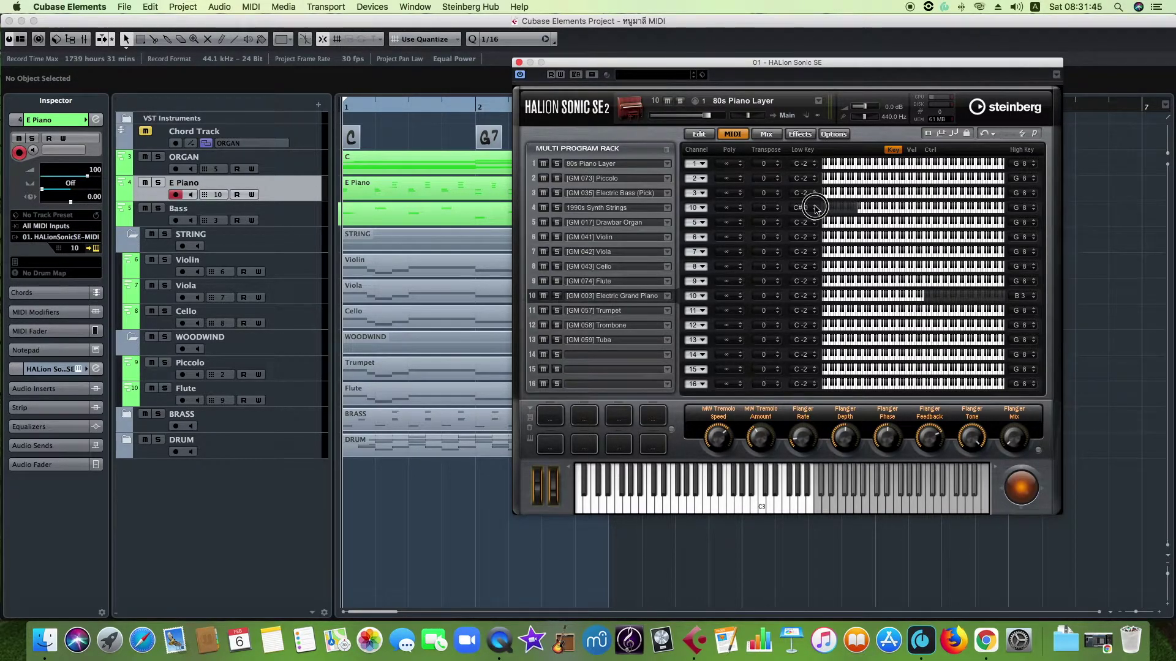
click(814, 209)
click(815, 209)
click(814, 209)
click(814, 209)
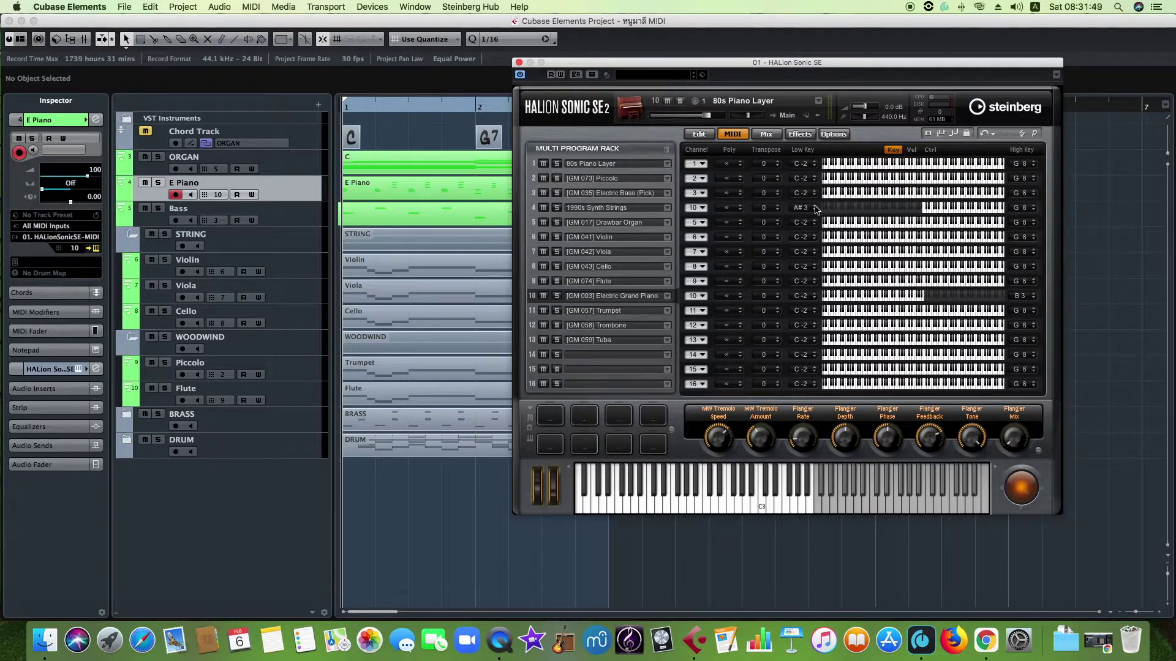
click(814, 209)
- Raise the mix level of the 1990s Synth Strings program to -4.4 dB
click(766, 134)
drag(736, 208, 756, 208)
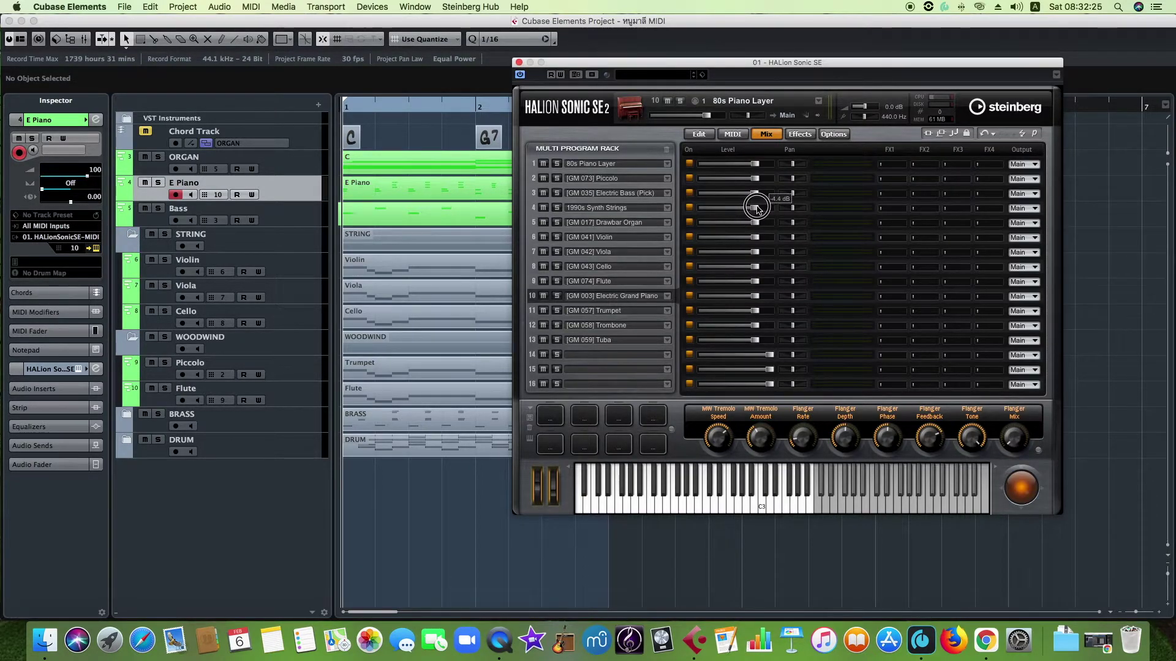
- Reset the 1990s Synth Strings low key to C-2 and the Electric Grand Piano high key to G 8
click(734, 135)
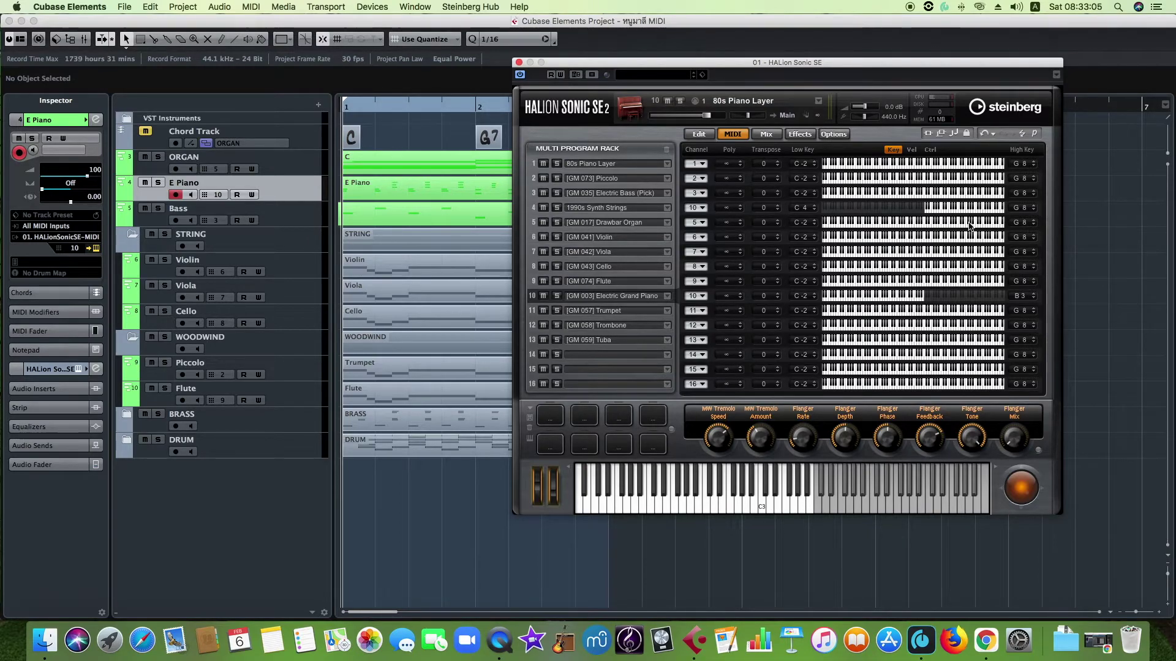
super+click(804, 210)
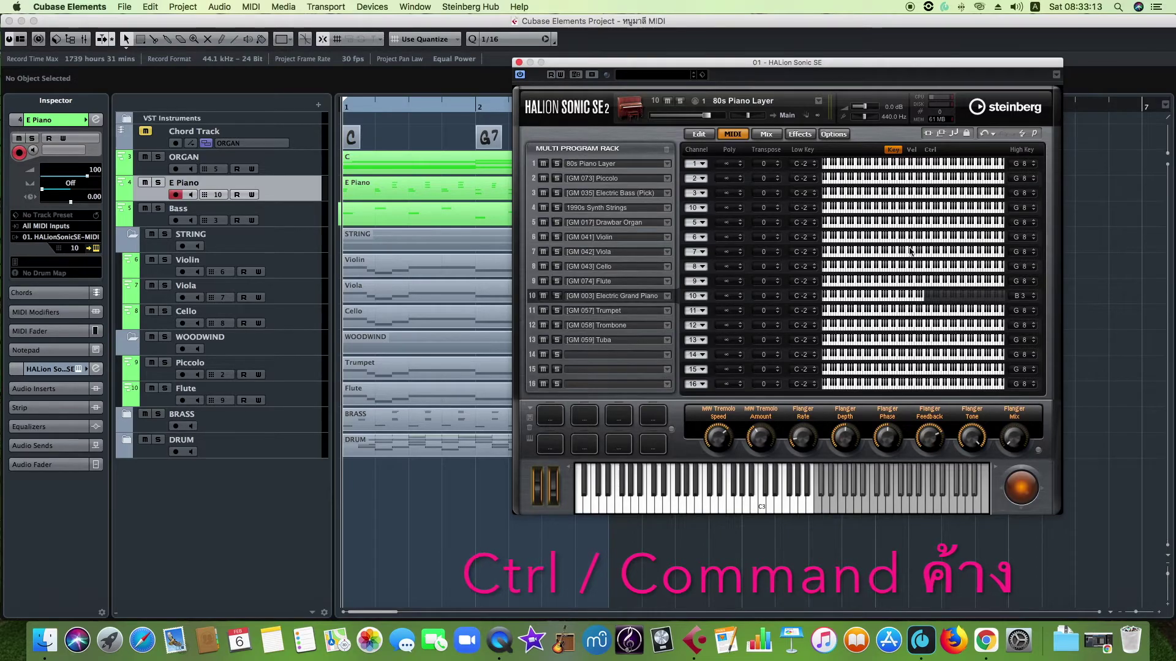
super+click(1034, 299)
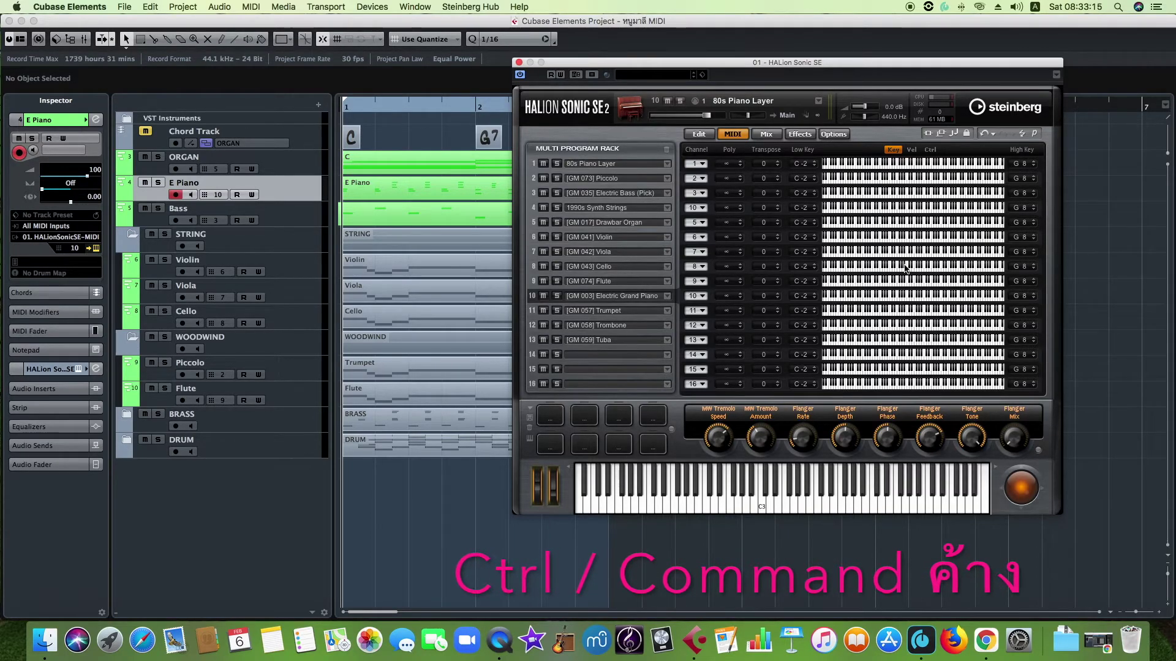
- Assign the 1990s Synth Strings program back to MIDI channel 4
click(698, 208)
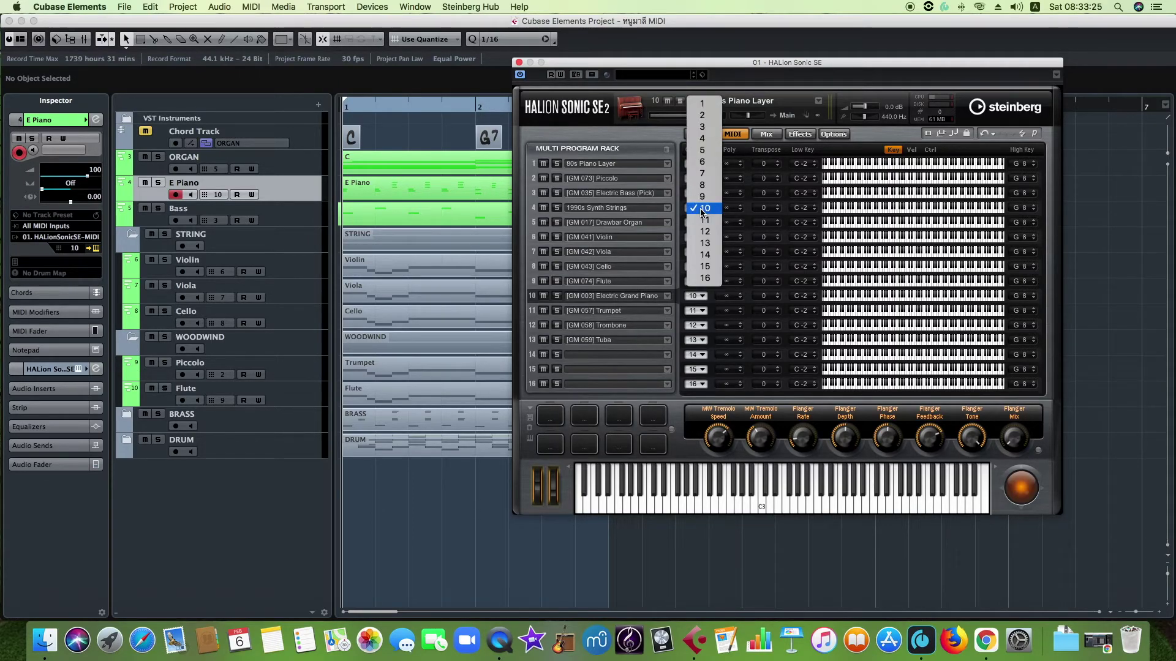
click(702, 139)
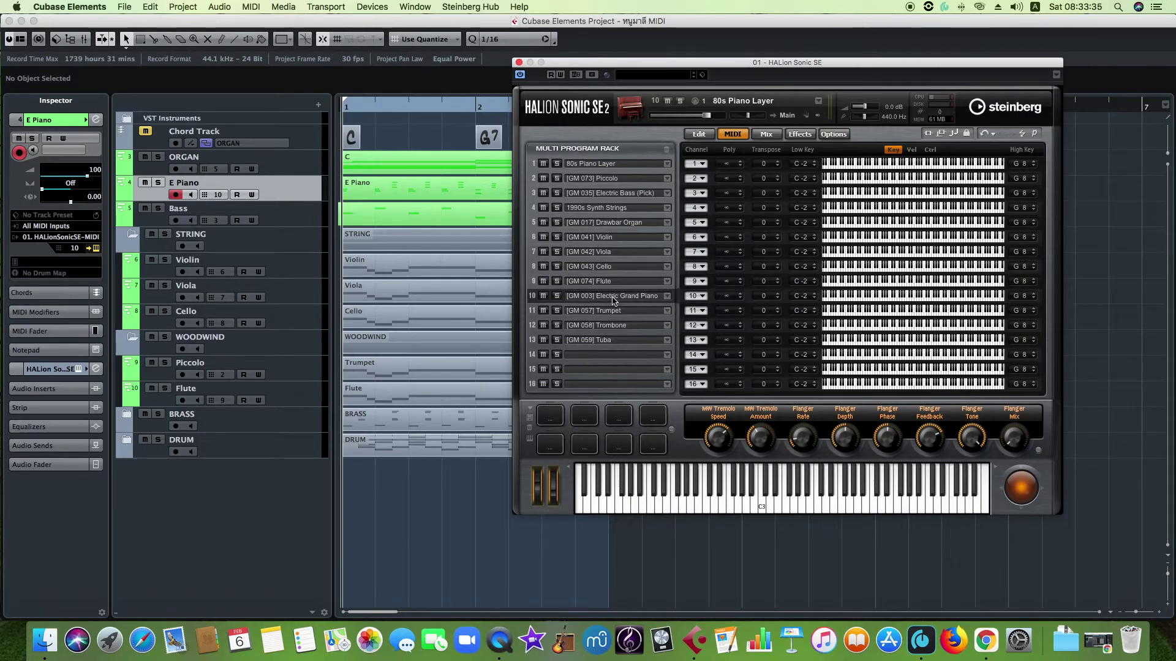
- Assign the Trumpet and 1990s Synth Strings programs to MIDI channel 10 to layer them with the Electric Grand Piano
click(693, 311)
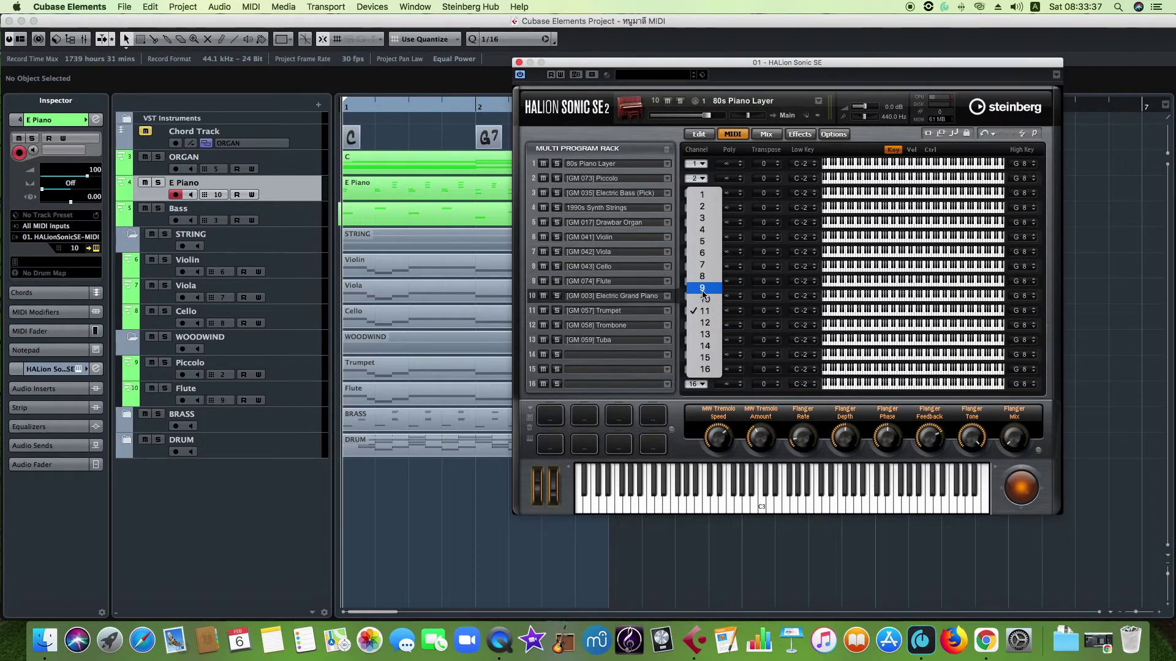
click(705, 299)
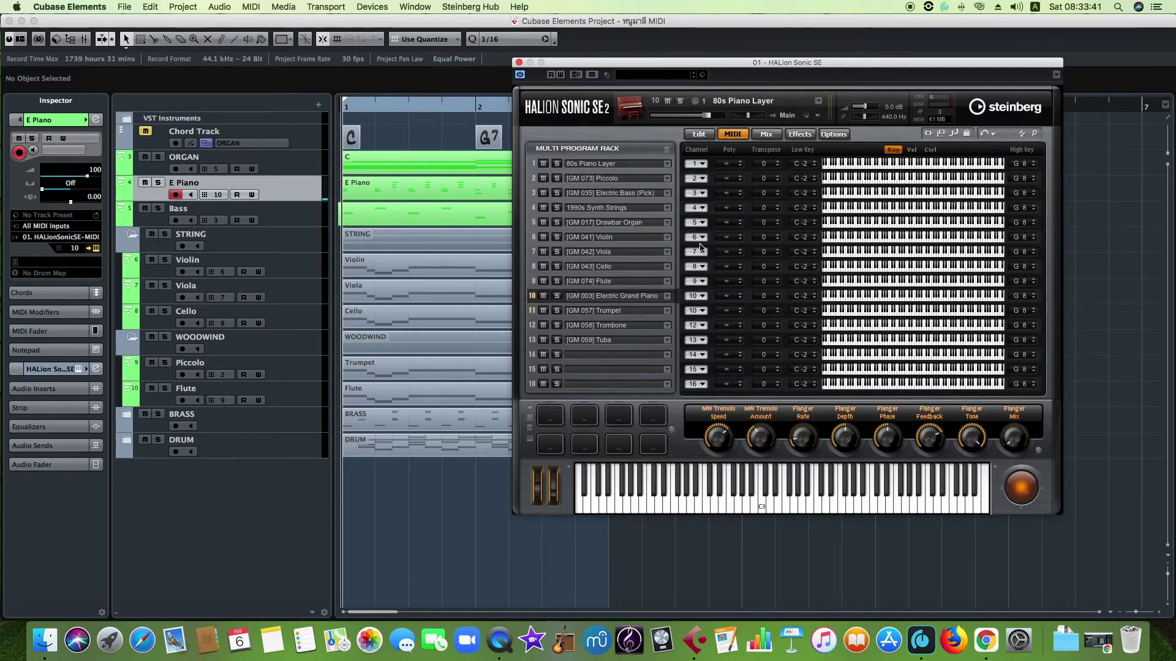
click(698, 212)
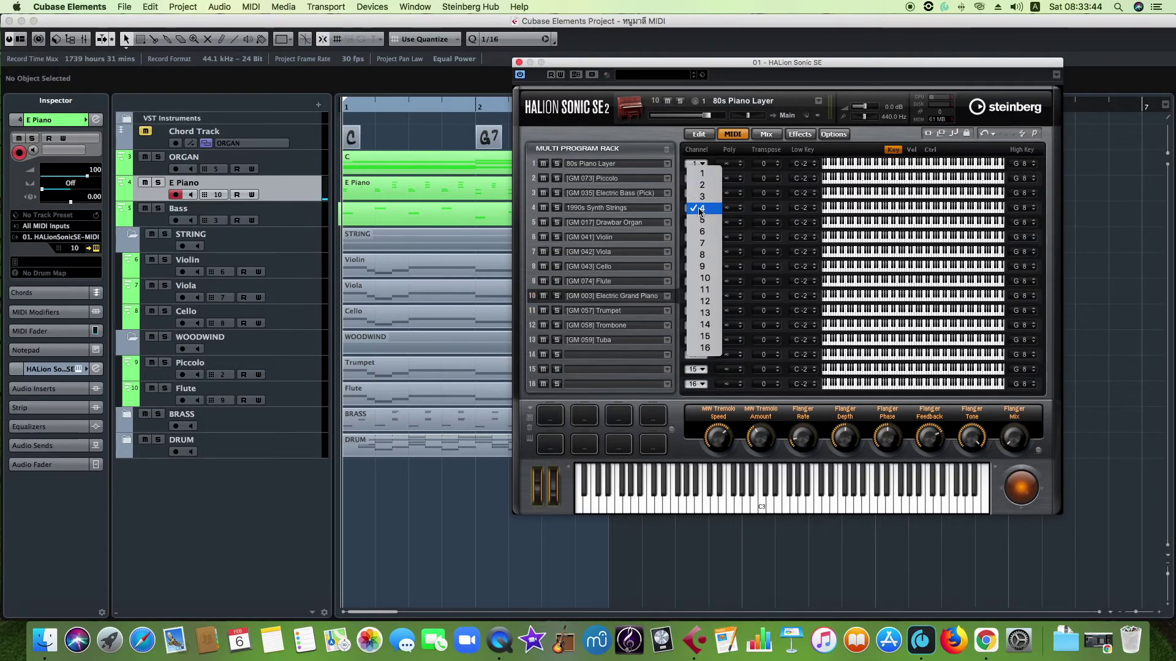
click(710, 280)
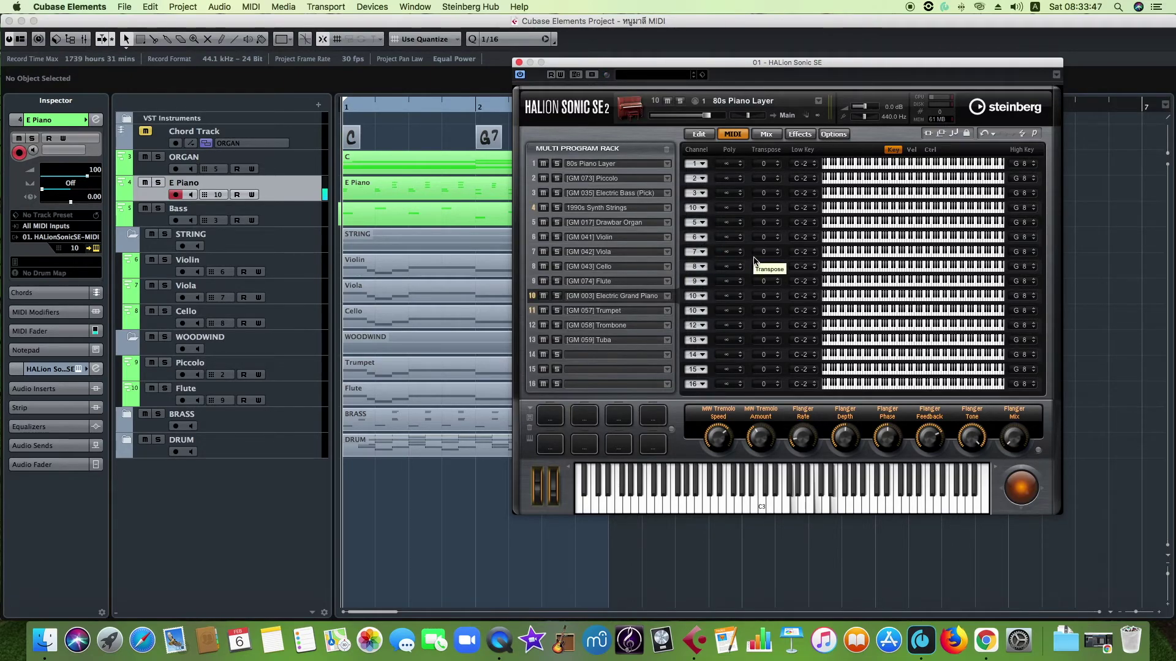